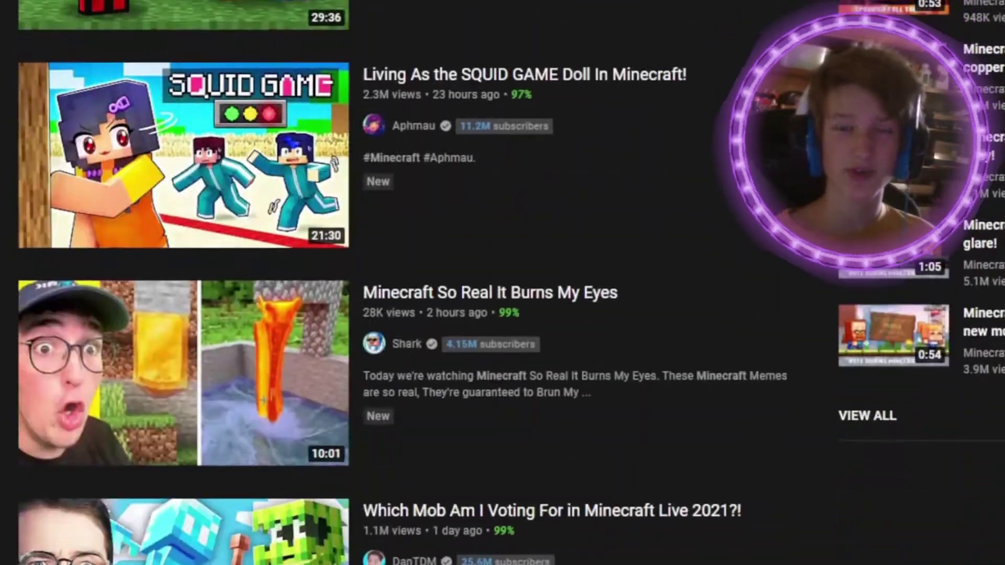
pyautogui.scroll(-20, 503, 283)
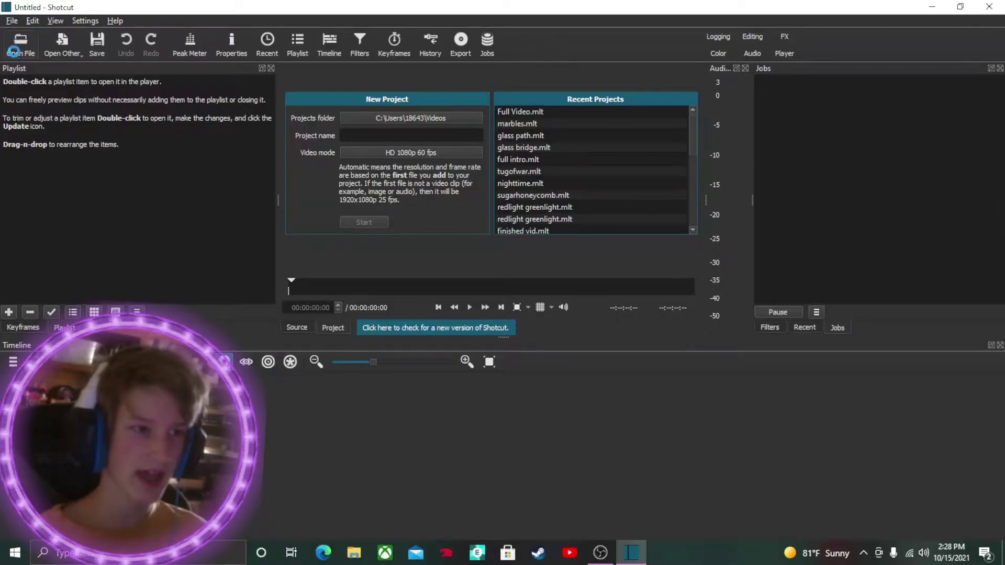
# - Open the mad PNG image from the Downloads folder so it is added to the playlist
pyautogui.click(14, 51)
pyautogui.click(69, 274)
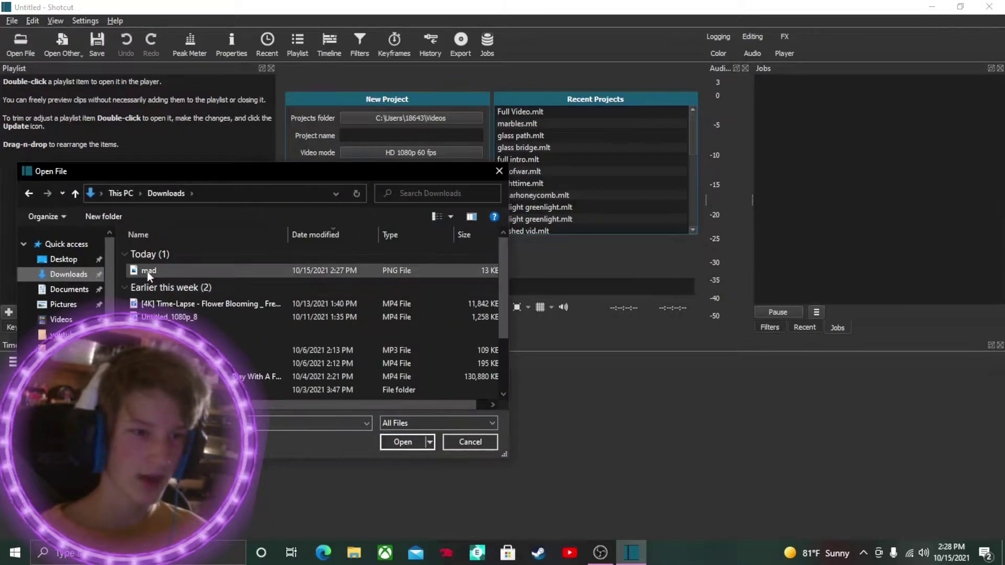
pyautogui.doubleClick(147, 270)
pyautogui.click(21, 45)
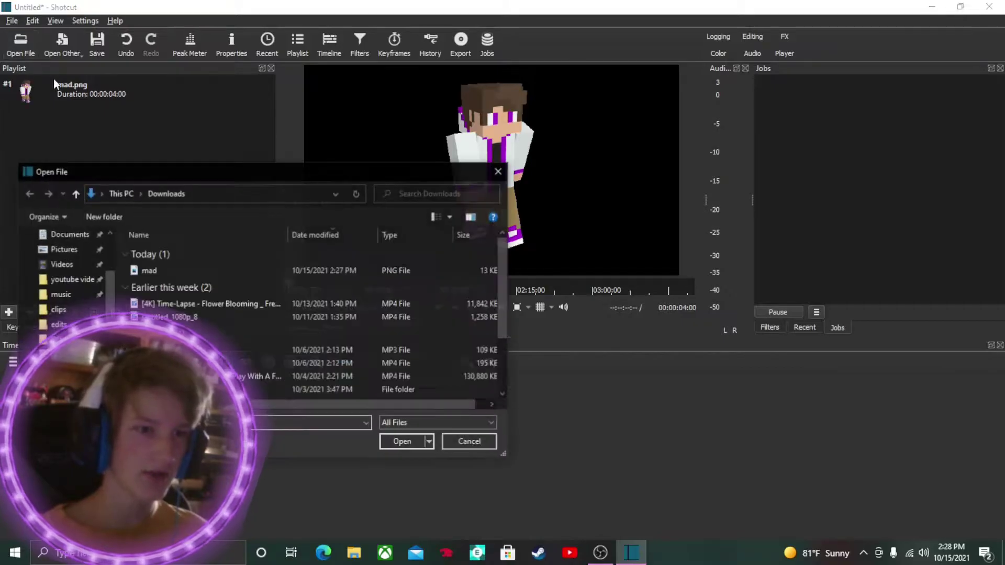
pyautogui.click(64, 264)
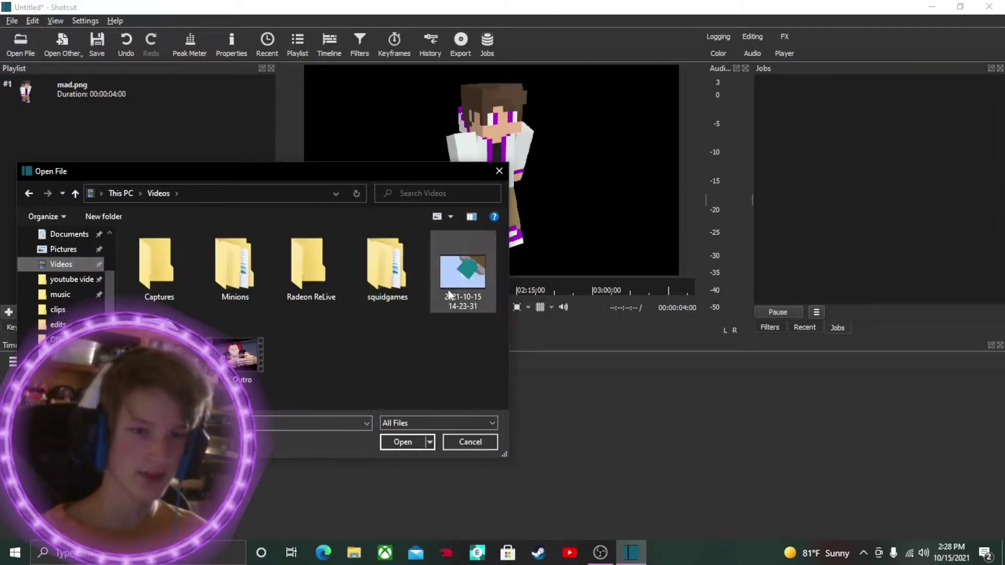
pyautogui.doubleClick(448, 290)
pyautogui.moveTo(80, 124); pyautogui.dragTo(222, 452)
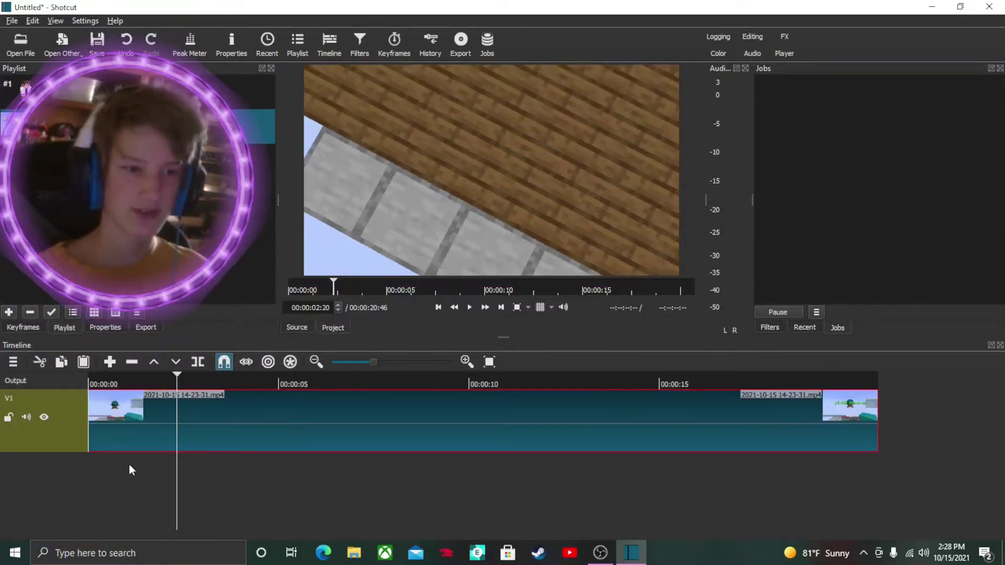
pyautogui.moveTo(129, 465); pyautogui.dragTo(106, 461)
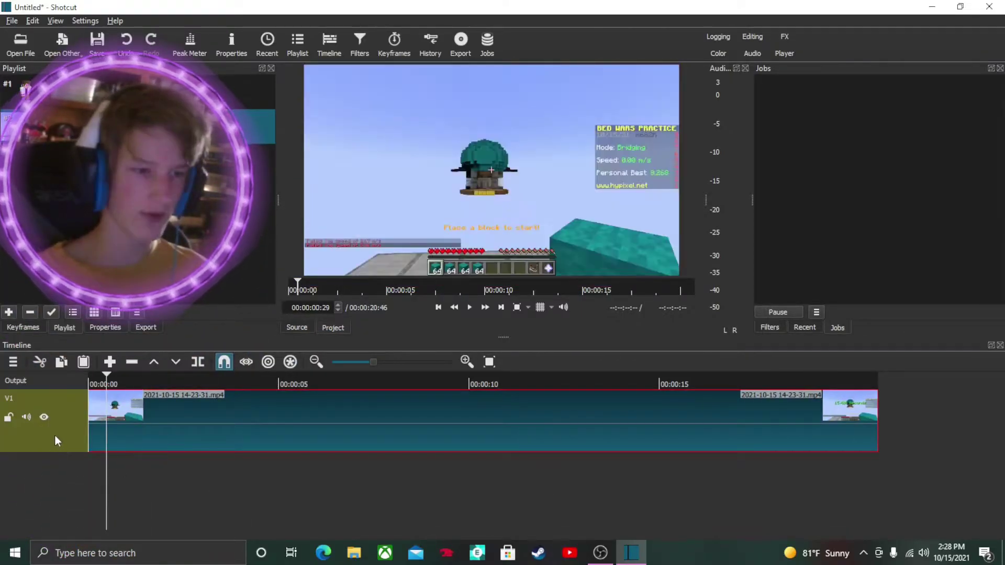
# - Add a second video track above V1 and place mad.png at its start, over the gameplay clip
pyautogui.click(54, 435)
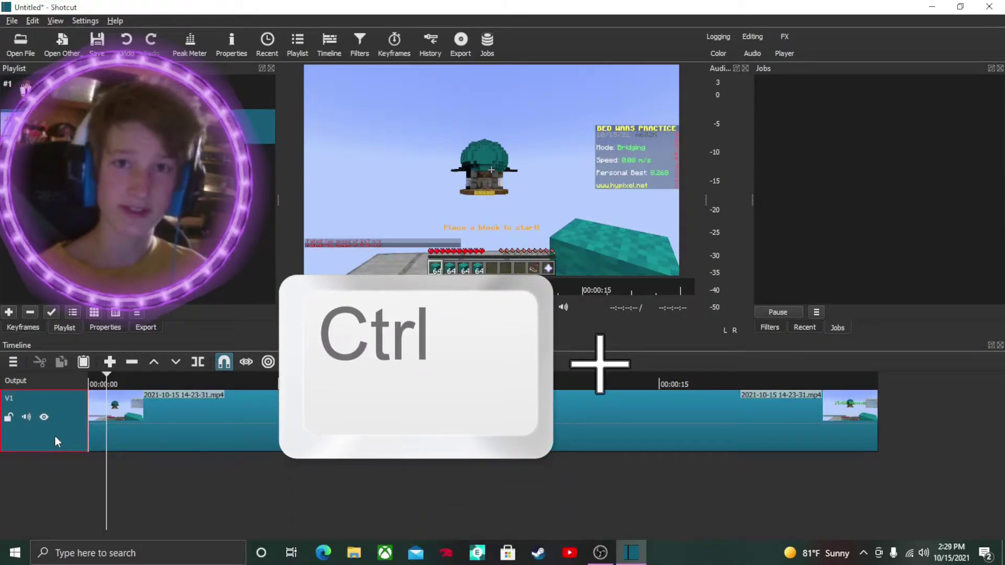
pyautogui.hotkey('ctrl', 'i')
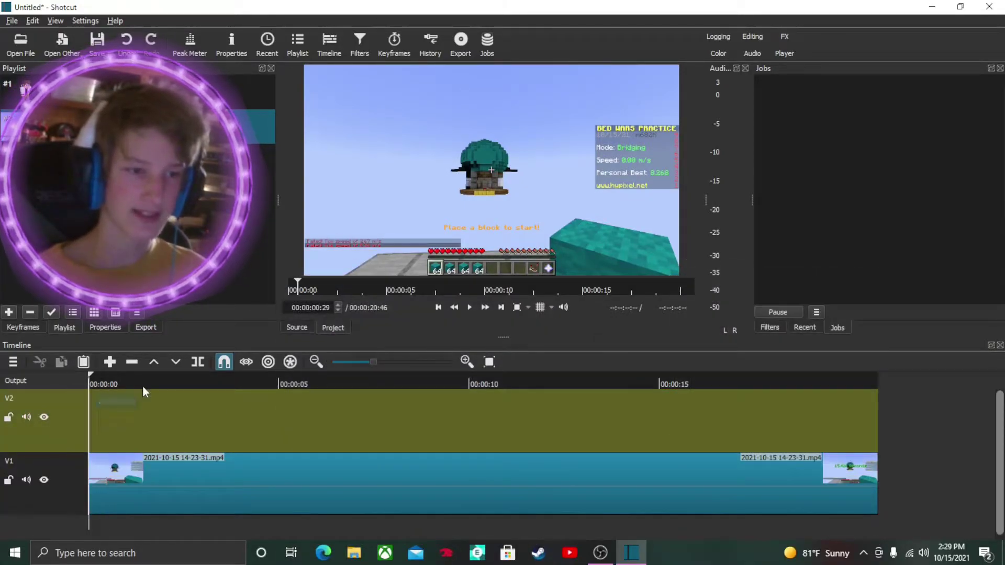
pyautogui.doubleClick(39, 401)
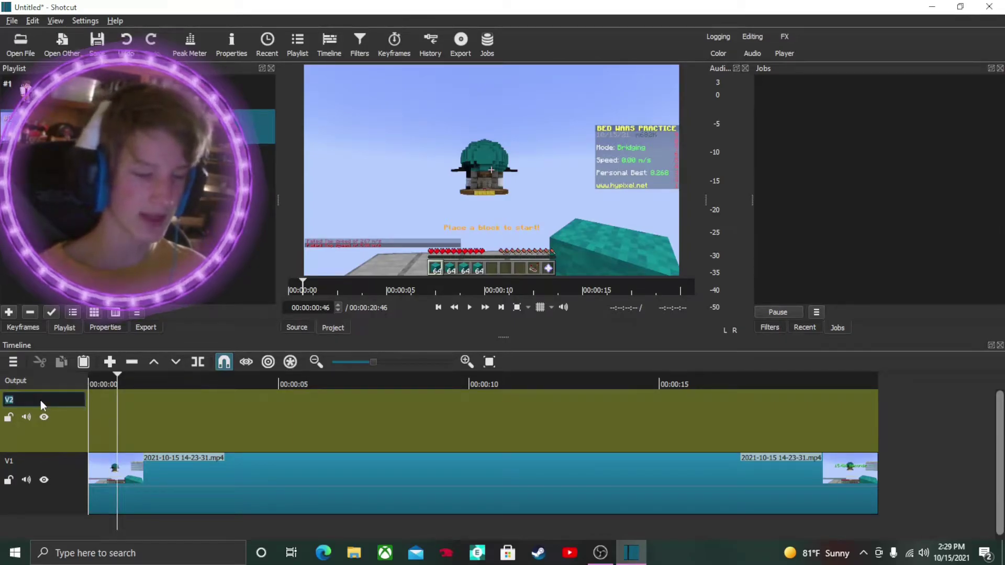
pyautogui.click(126, 410)
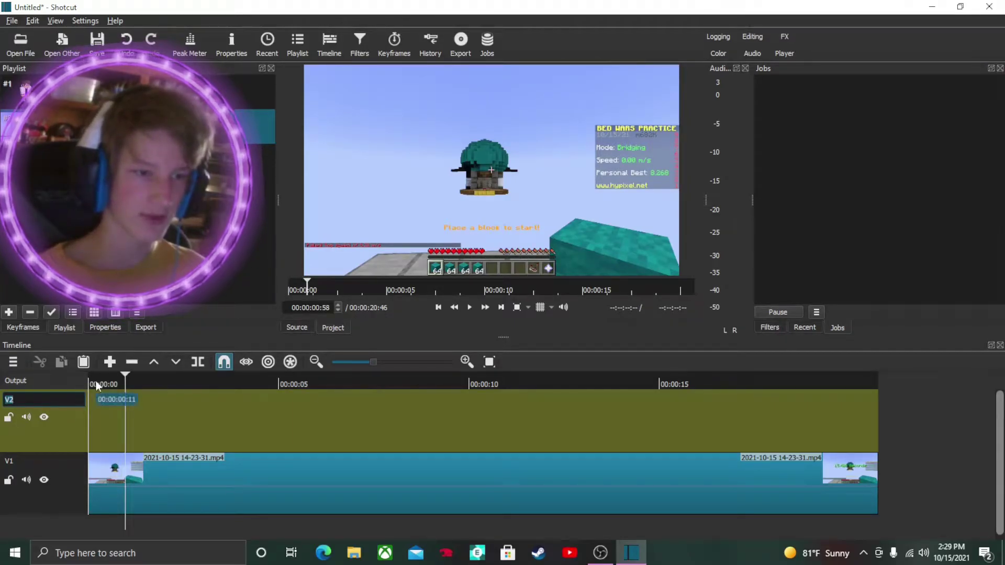
pyautogui.click(96, 385)
pyautogui.press('Return')
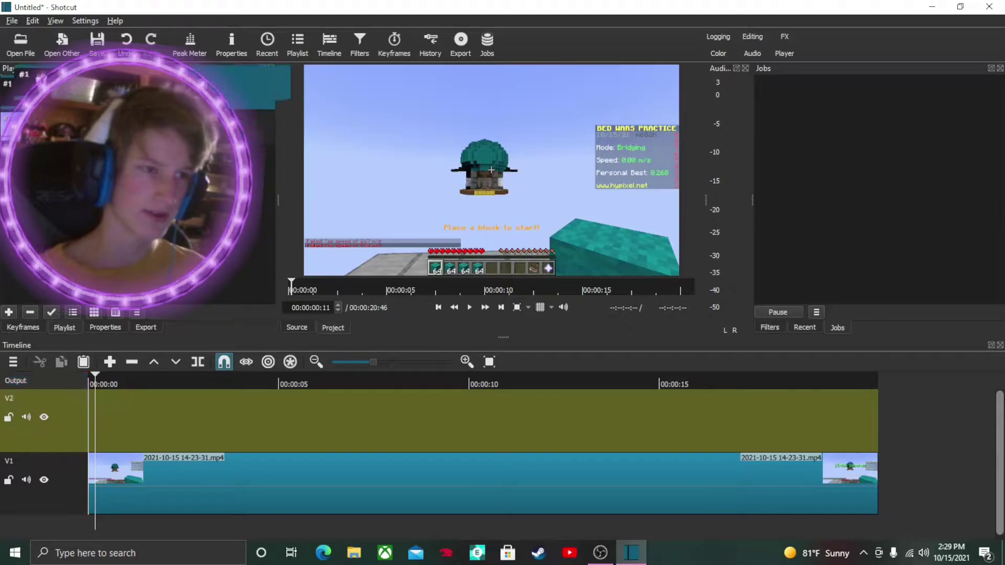
pyautogui.moveTo(23, 92); pyautogui.dragTo(99, 422)
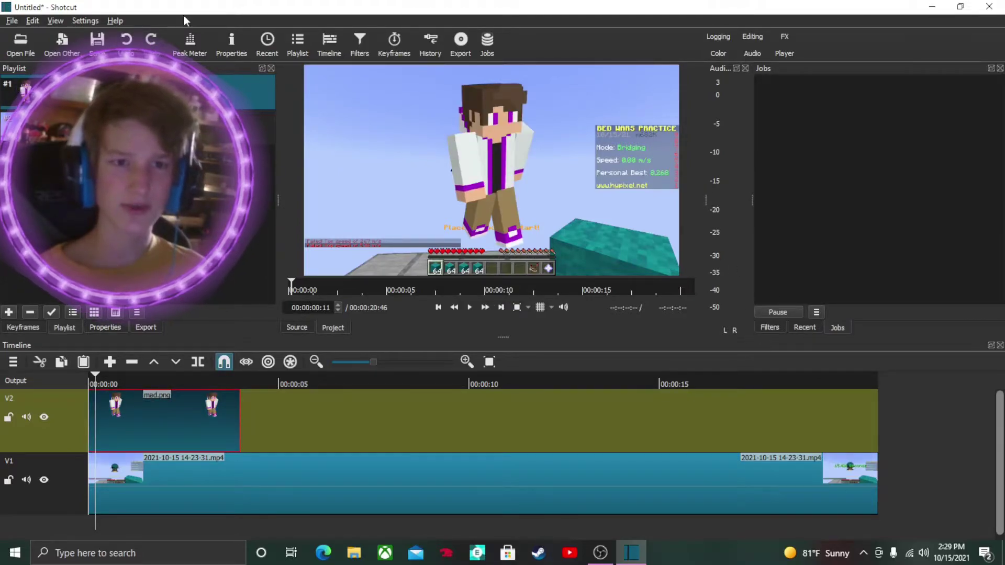
# - Show the filters of the mad.png clip, and undock and re-dock the Filters and Playlist panels
pyautogui.click(769, 327)
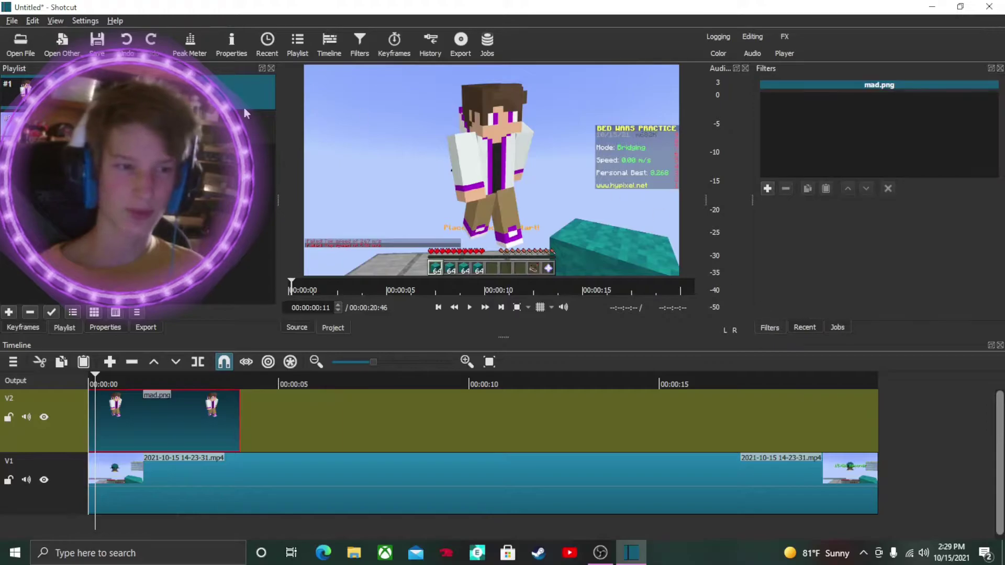
pyautogui.click(991, 68)
pyautogui.moveTo(890, 56); pyautogui.dragTo(746, 82)
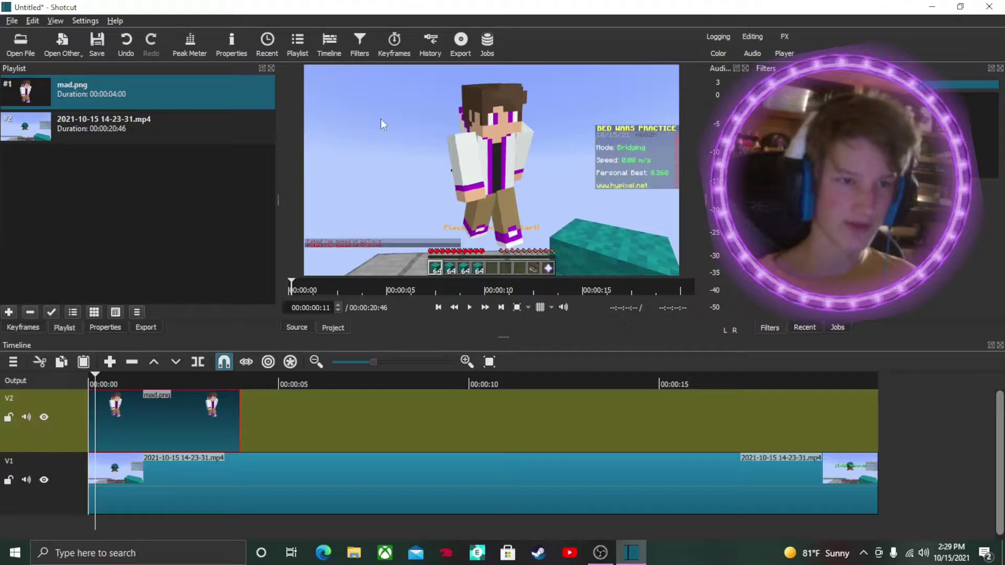
pyautogui.moveTo(262, 68); pyautogui.dragTo(216, 112)
# - Add the Size, Position & Rotate filter to mad.png and turn on keyframes for its size and position
pyautogui.click(768, 195)
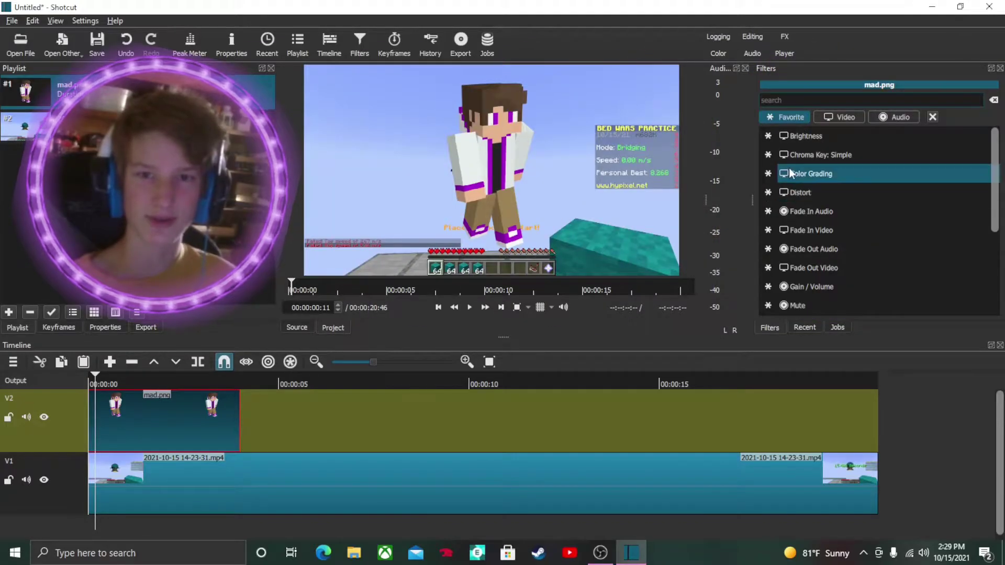
pyautogui.write('siz')
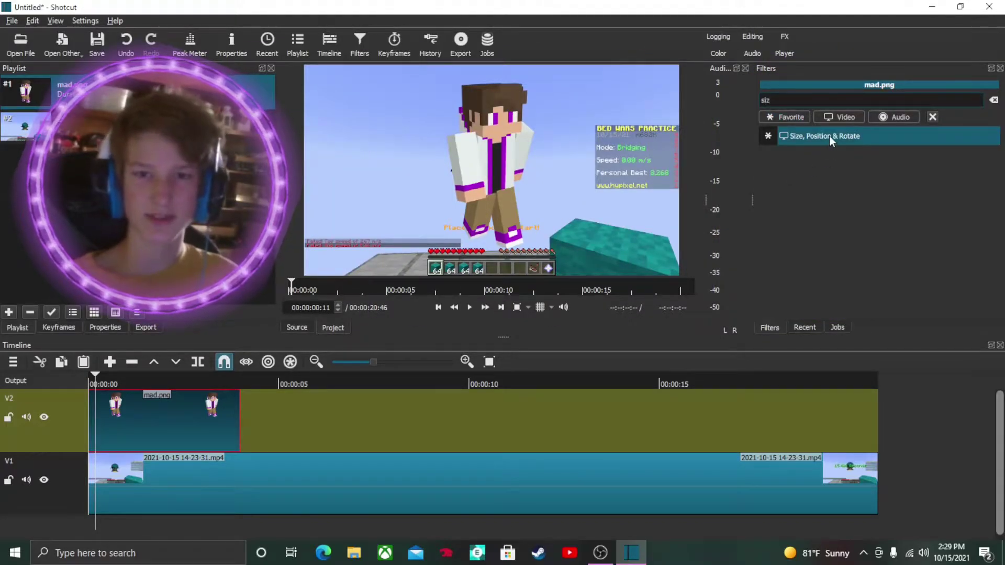
pyautogui.click(830, 136)
pyautogui.moveTo(822, 369); pyautogui.dragTo(919, 250)
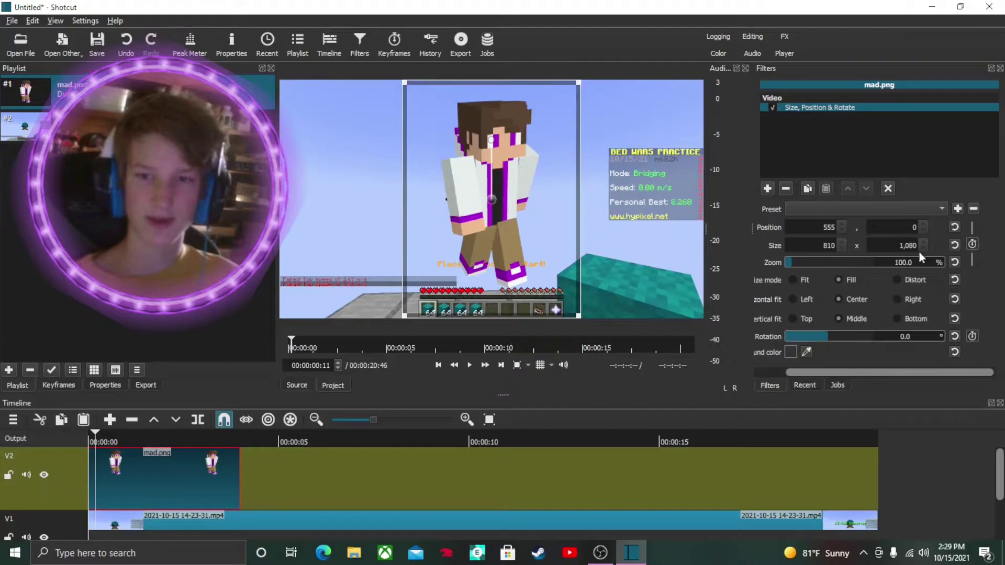
pyautogui.click(971, 245)
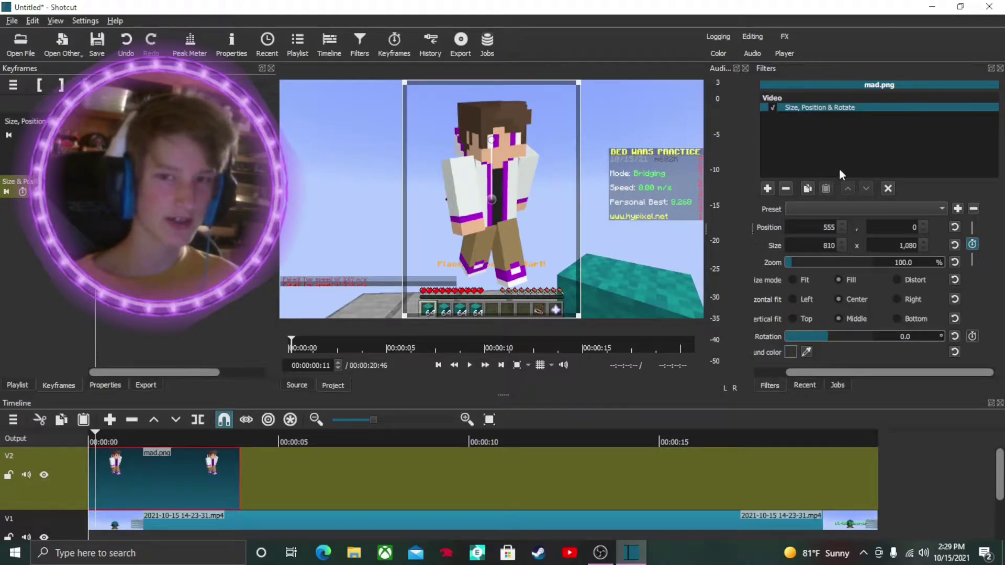
# - Dock the Keyframes panel together with the Timeline and adjust the height they share with the video preview
pyautogui.click(262, 69)
pyautogui.moveTo(181, 54); pyautogui.dragTo(402, 437)
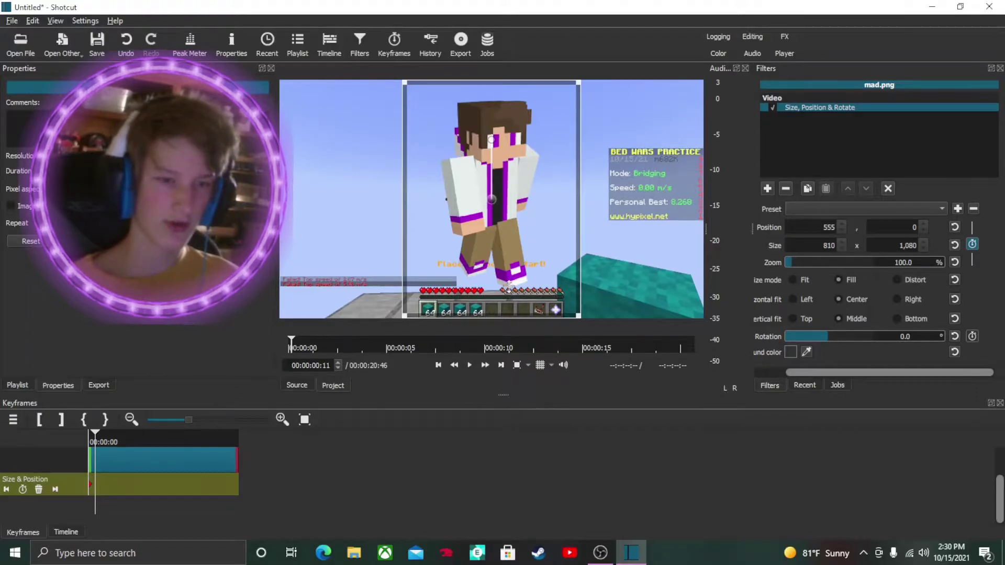
pyautogui.moveTo(504, 395); pyautogui.dragTo(511, 274)
pyautogui.click(65, 532)
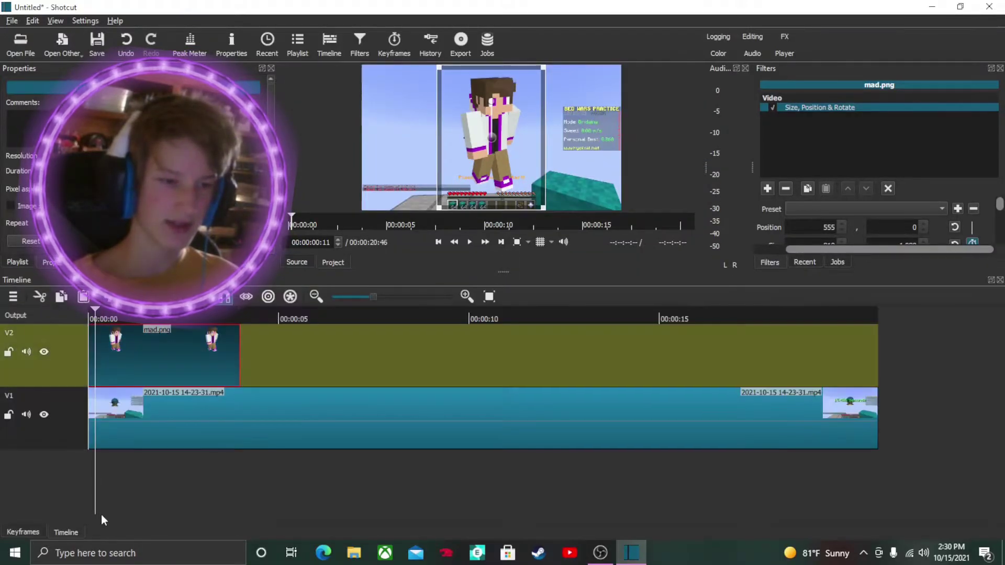
pyautogui.click(28, 532)
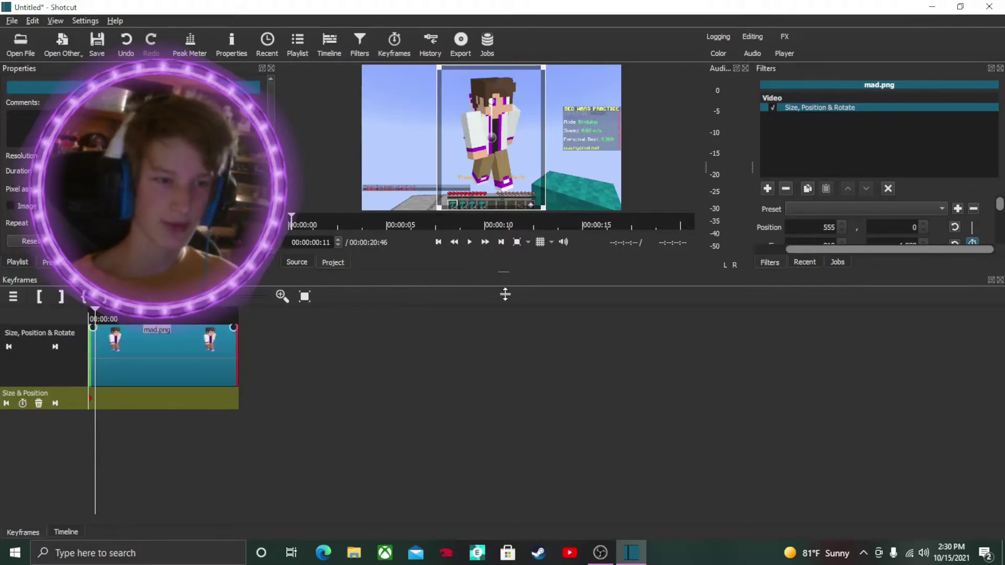
pyautogui.moveTo(505, 294); pyautogui.dragTo(505, 317)
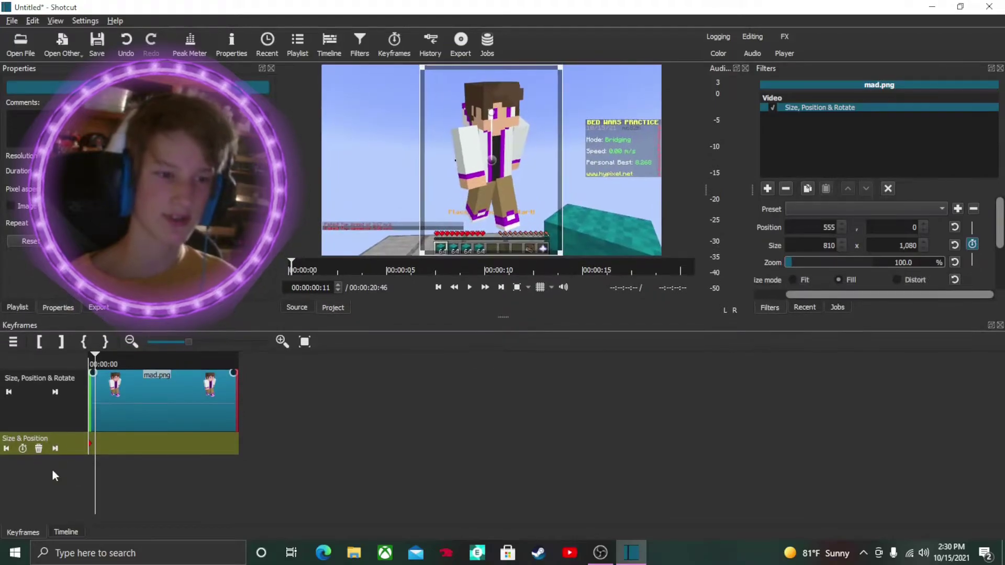
# - Place mad.png at about 1,244, 99, rotated about 310.7°, at the clip start, and keyframe it at about 576, -21 at 00:00:00:40
pyautogui.moveTo(108, 445)
pyautogui.mouseDown()
pyautogui.moveTo(191, 444)
pyautogui.moveTo(105, 445)
pyautogui.moveTo(95, 448)
pyautogui.moveTo(143, 450)
pyautogui.moveTo(93, 449)
pyautogui.moveTo(90, 467)
pyautogui.moveTo(89, 444)
pyautogui.mouseUp()
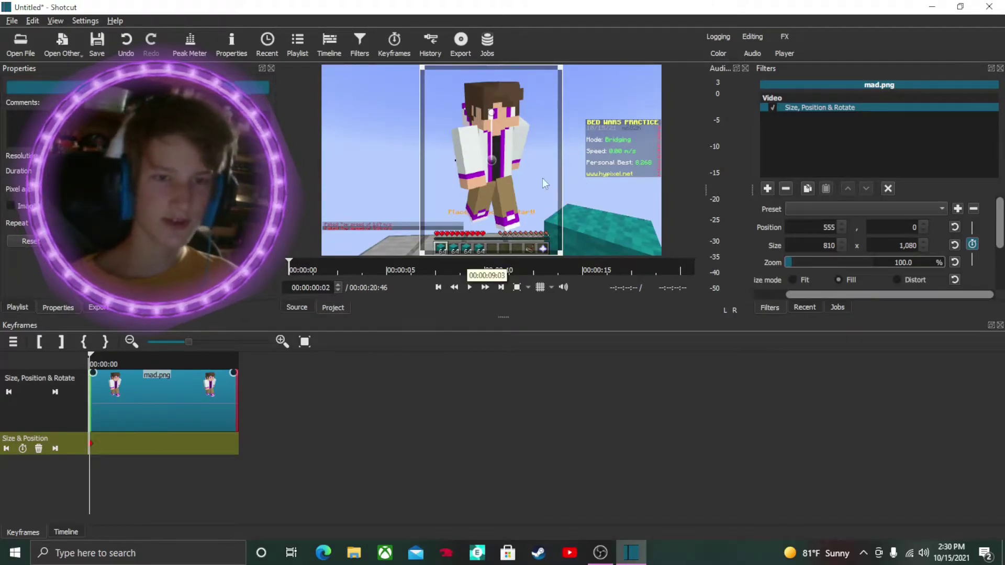
pyautogui.moveTo(504, 160); pyautogui.dragTo(560, 137)
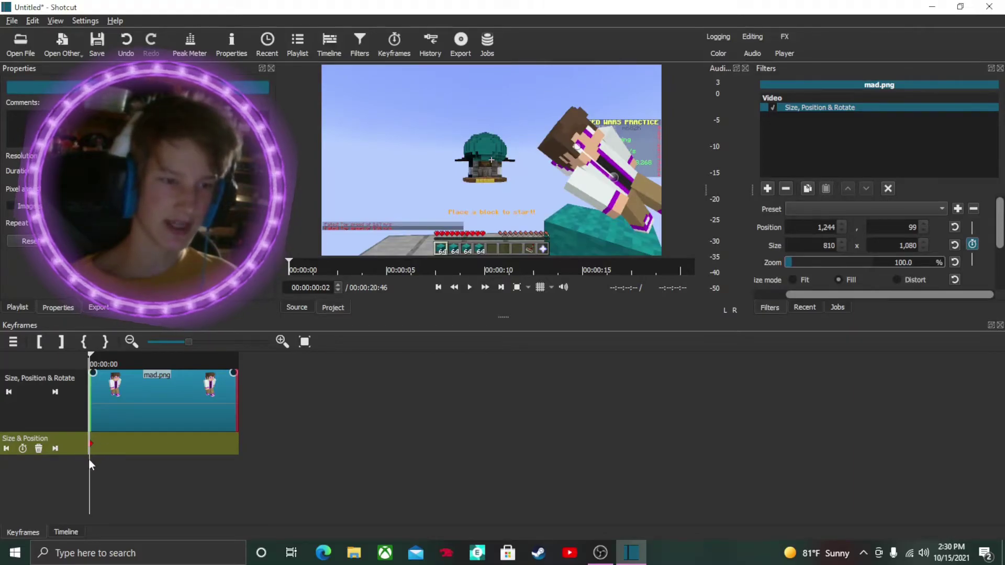
pyautogui.moveTo(90, 460); pyautogui.dragTo(113, 443)
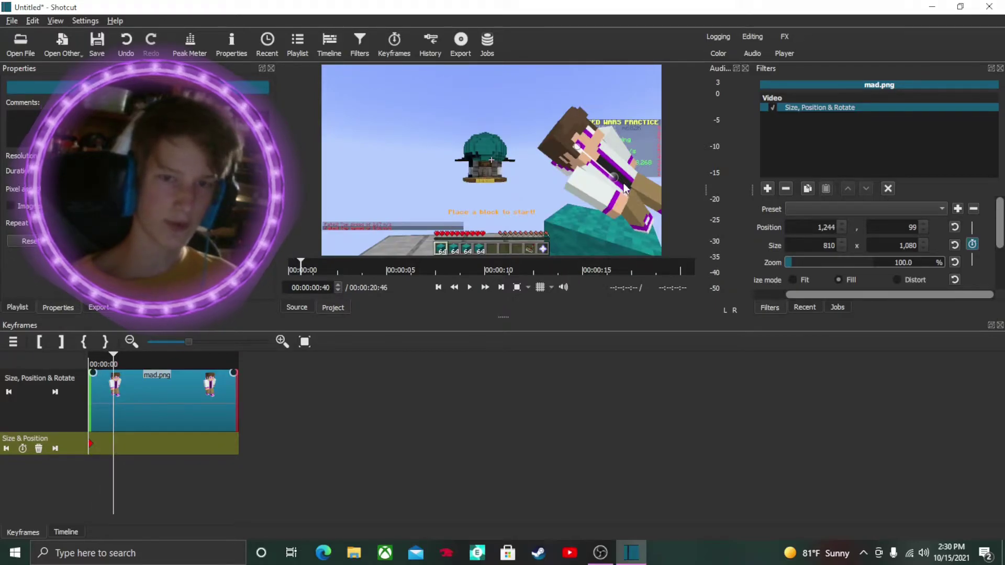
pyautogui.moveTo(607, 176); pyautogui.dragTo(489, 154)
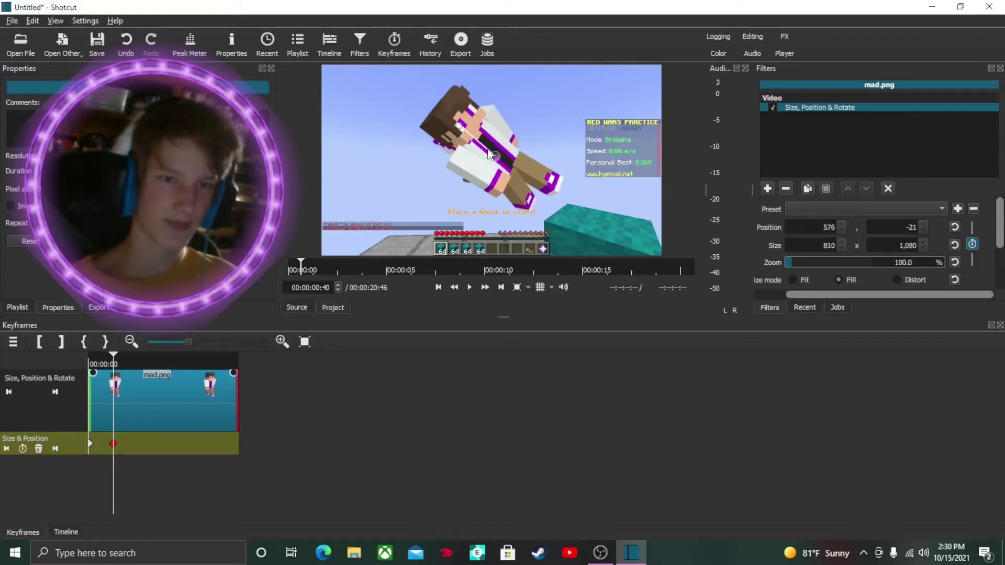
# - Turn on keyframes for the filter's Rotation parameter at 00:00:00:40
pyautogui.scroll(-5, 864, 246)
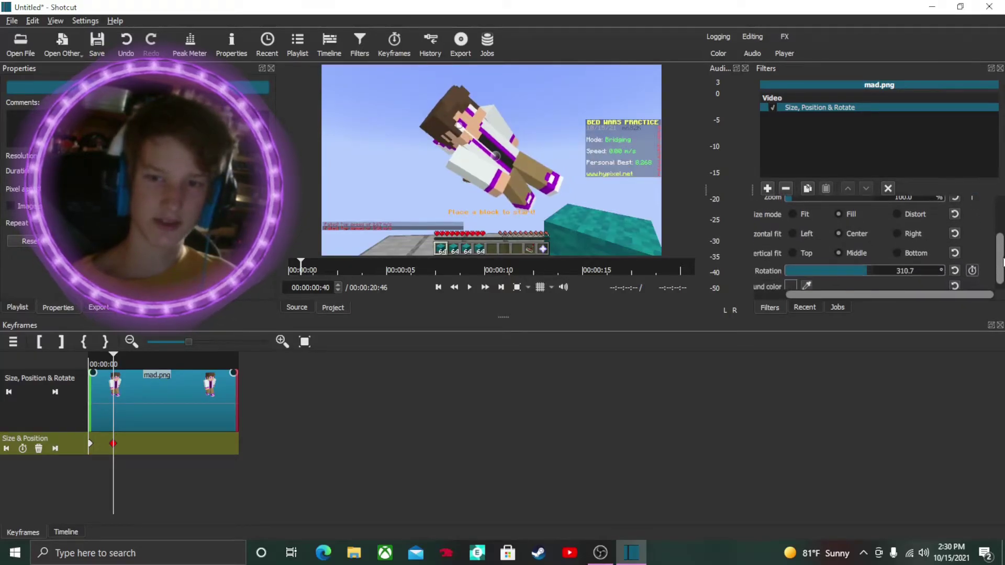
pyautogui.scroll(4, 864, 246)
pyautogui.scroll(-2, 1003, 271)
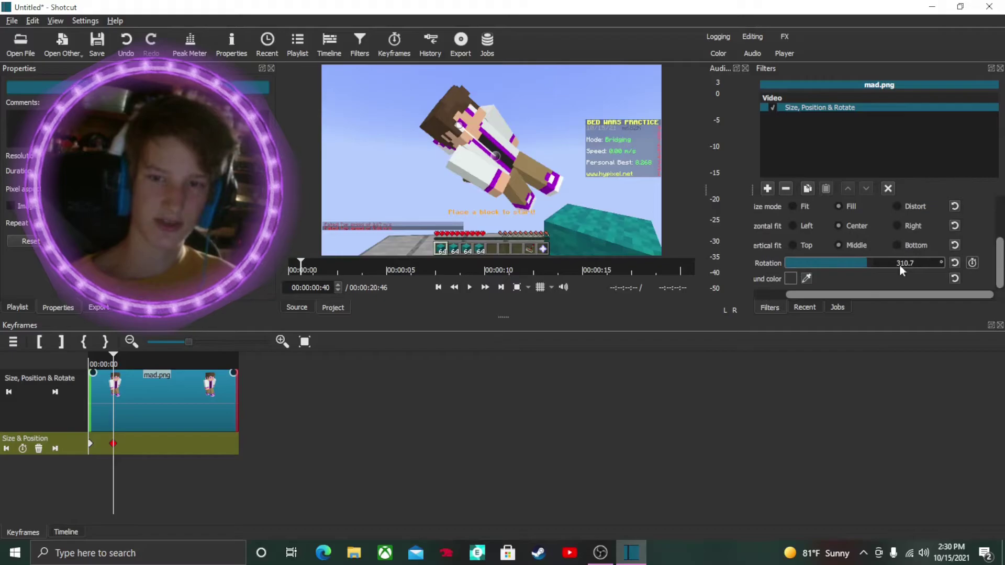
pyautogui.click(973, 262)
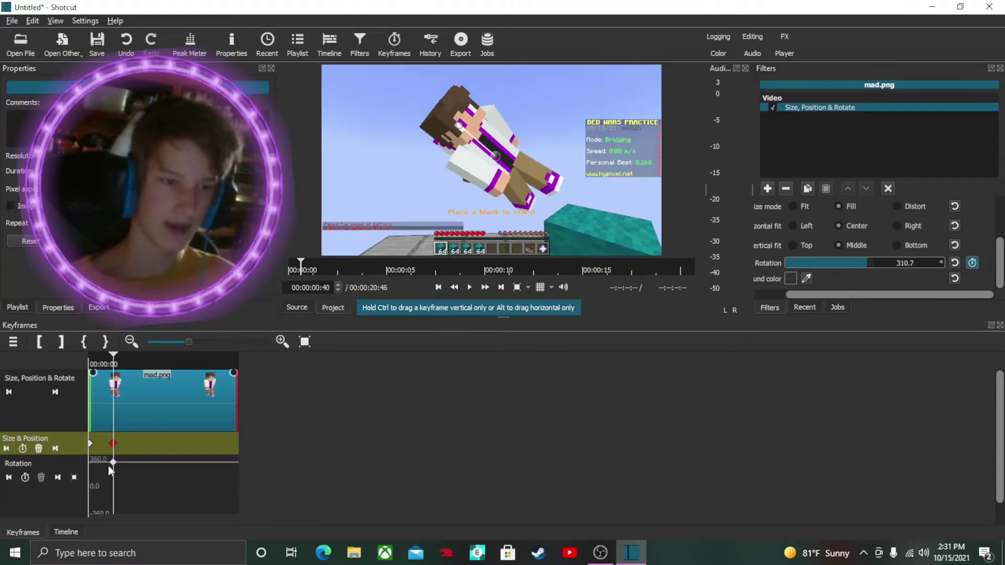
# - Add a rotation keyframe at the clip start and rotate mad.png to about 189° at the 00:00:00:40 keyframe
pyautogui.moveTo(93, 457); pyautogui.dragTo(38, 453)
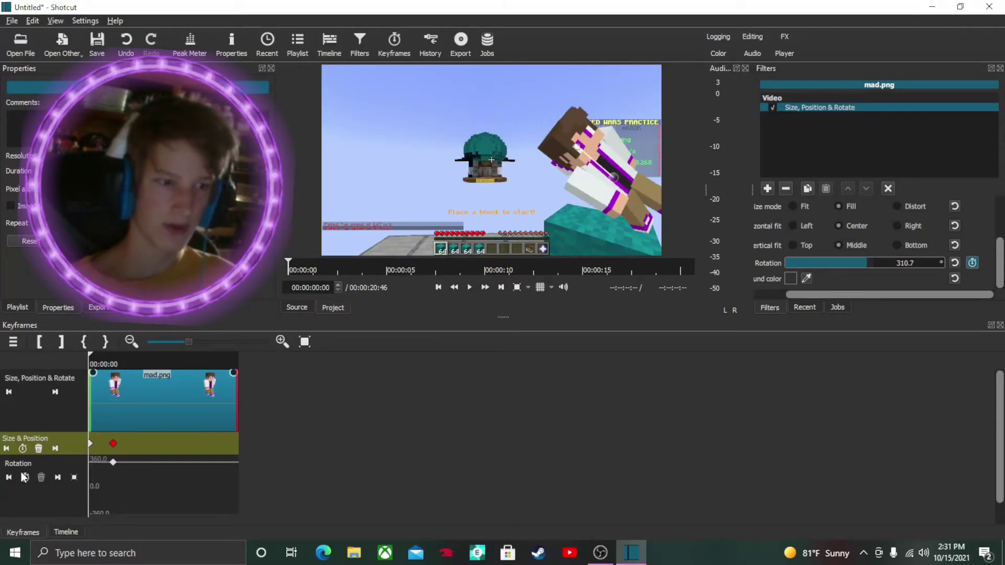
pyautogui.click(113, 463)
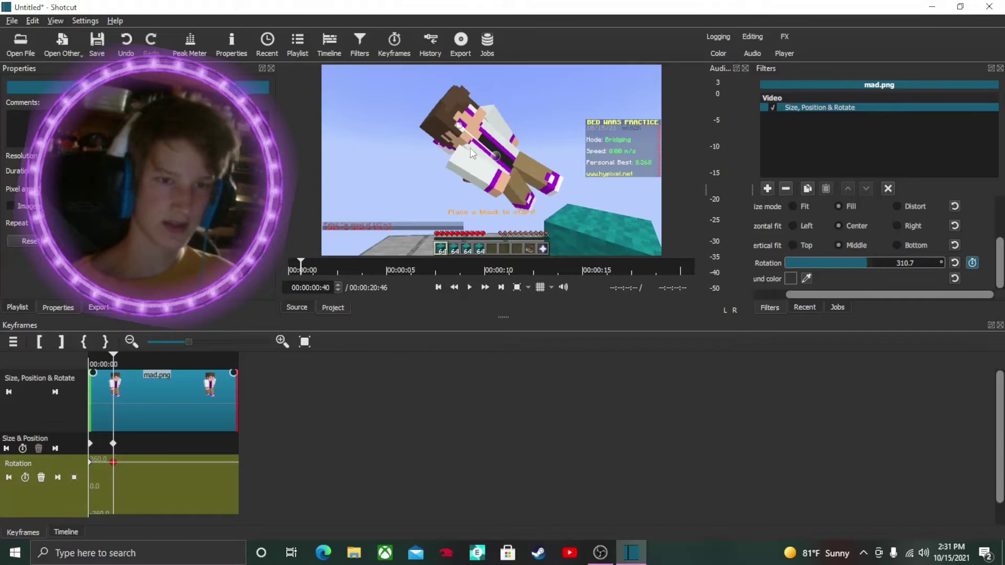
pyautogui.moveTo(448, 155); pyautogui.dragTo(484, 211)
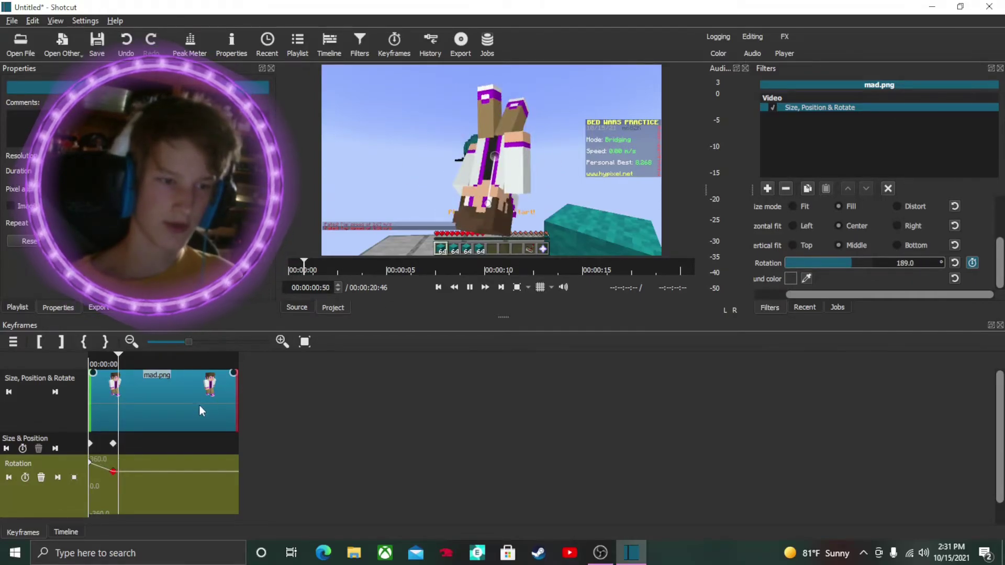
# - At 00:00:01:34, keyframe mad.png near the left edge of the video frame with a rotation of about 69.9°
pyautogui.press('space')
pyautogui.moveTo(494, 155); pyautogui.dragTo(458, 147)
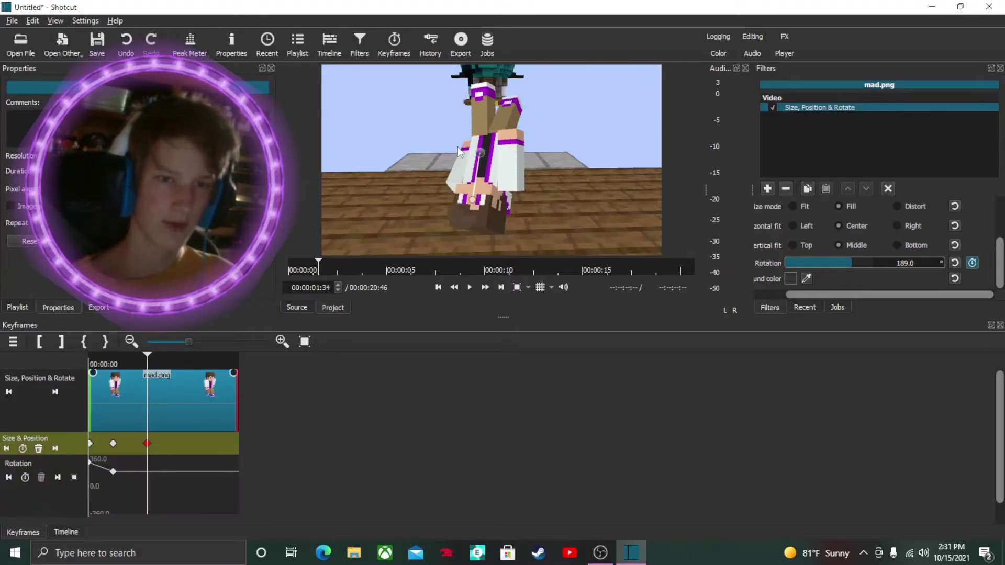
pyautogui.moveTo(481, 194); pyautogui.dragTo(442, 128)
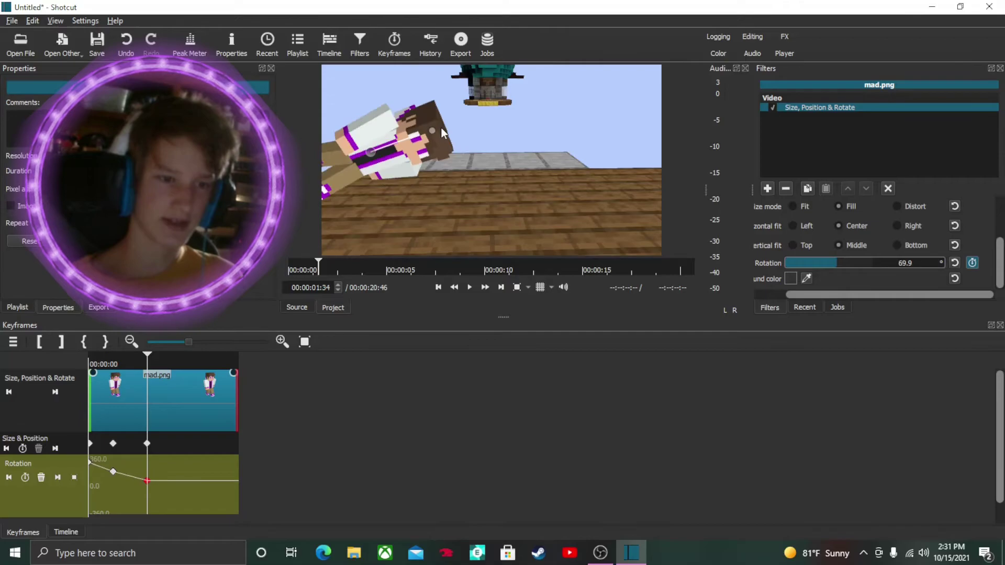
# - At about 00:00:02:14, keyframe mad.png near the left edge of the video frame with a rotation of about 28.9°
pyautogui.press('space')
pyautogui.press('space')
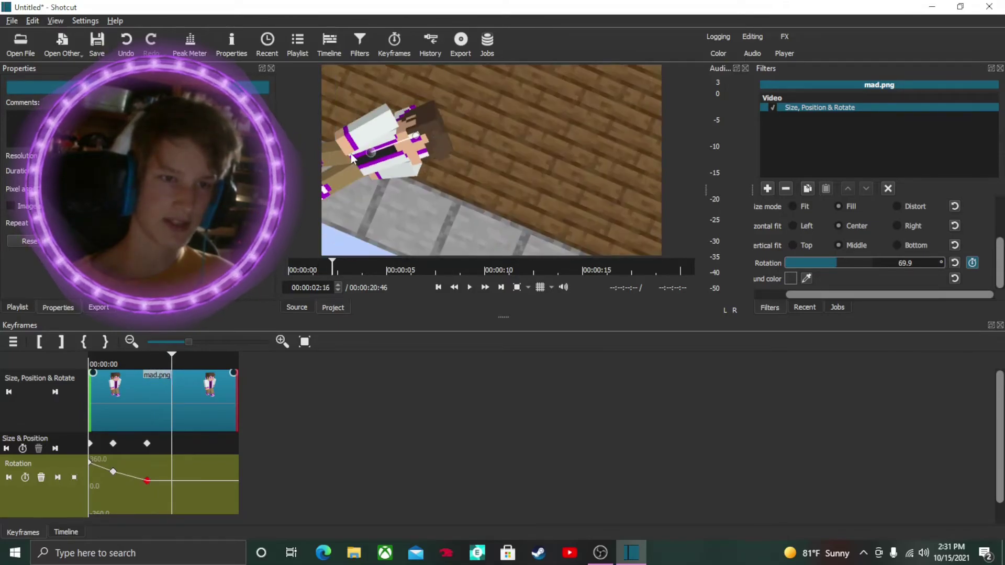
pyautogui.moveTo(371, 152); pyautogui.dragTo(278, 143)
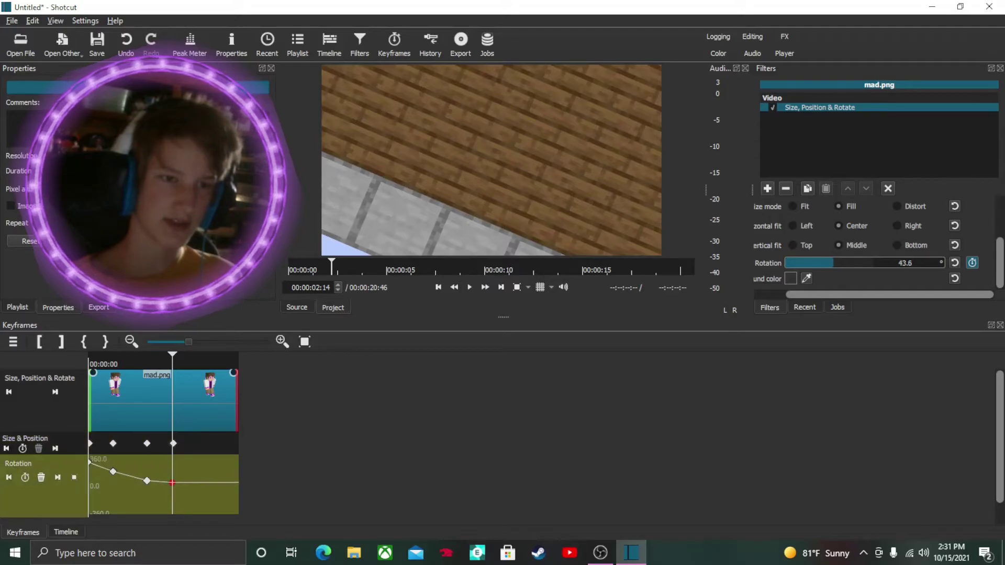
# - Play back mad.png's position and rotation animation, and remove its Size, Position & Rotate filter
pyautogui.press('space')
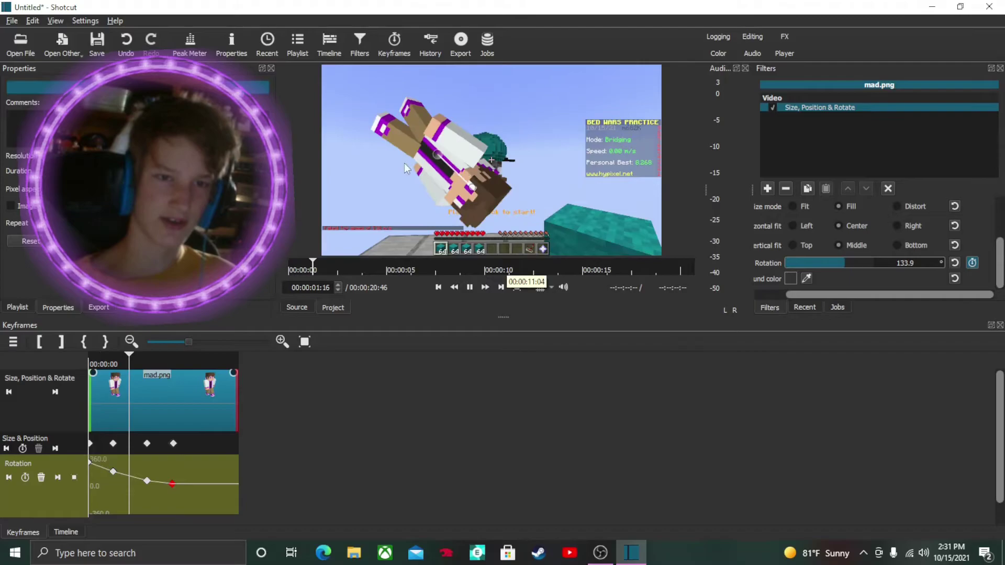
pyautogui.press('space')
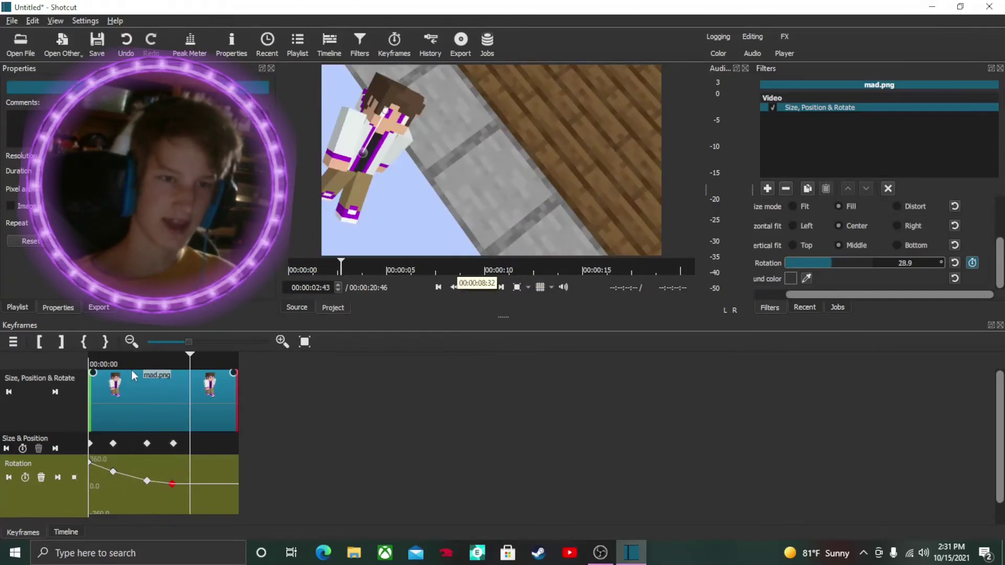
pyautogui.moveTo(127, 365); pyautogui.dragTo(141, 366)
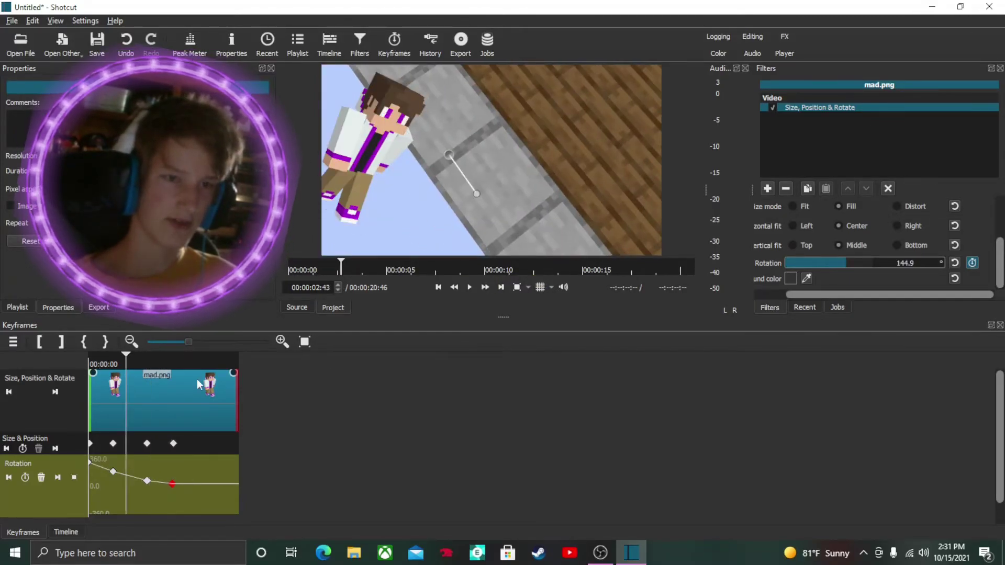
pyautogui.click(788, 188)
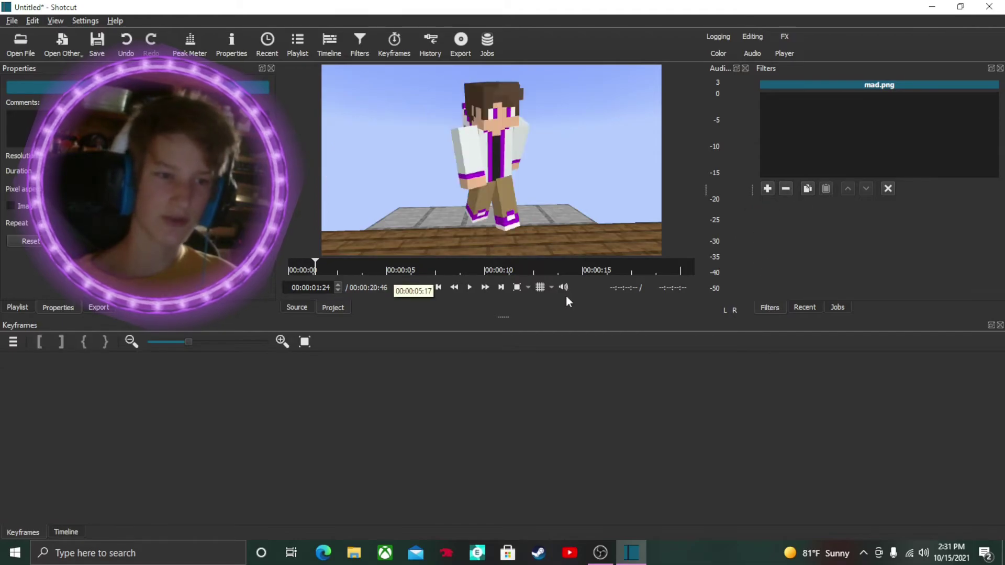
pyautogui.click(52, 528)
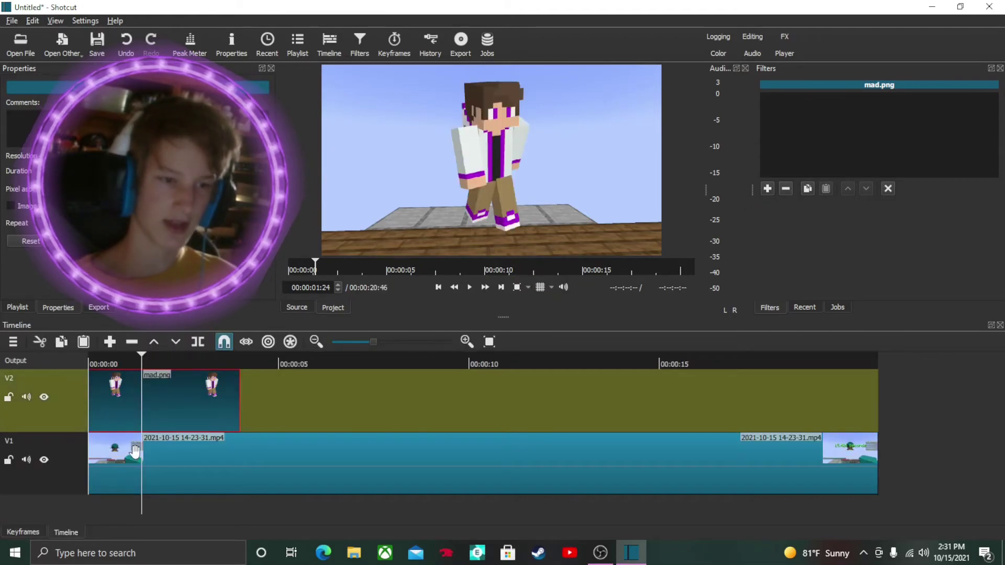
# - Add an Opacity filter to mad.png and keyframe its level at 100% at 00:00:01:24
pyautogui.click(767, 188)
pyautogui.write('op')
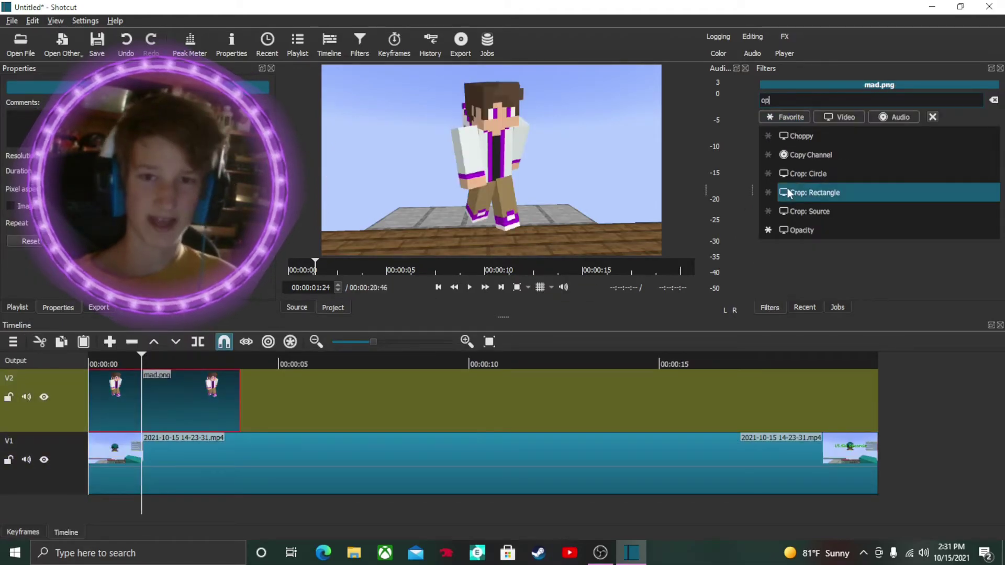
pyautogui.click(811, 228)
pyautogui.moveTo(864, 237); pyautogui.dragTo(917, 232)
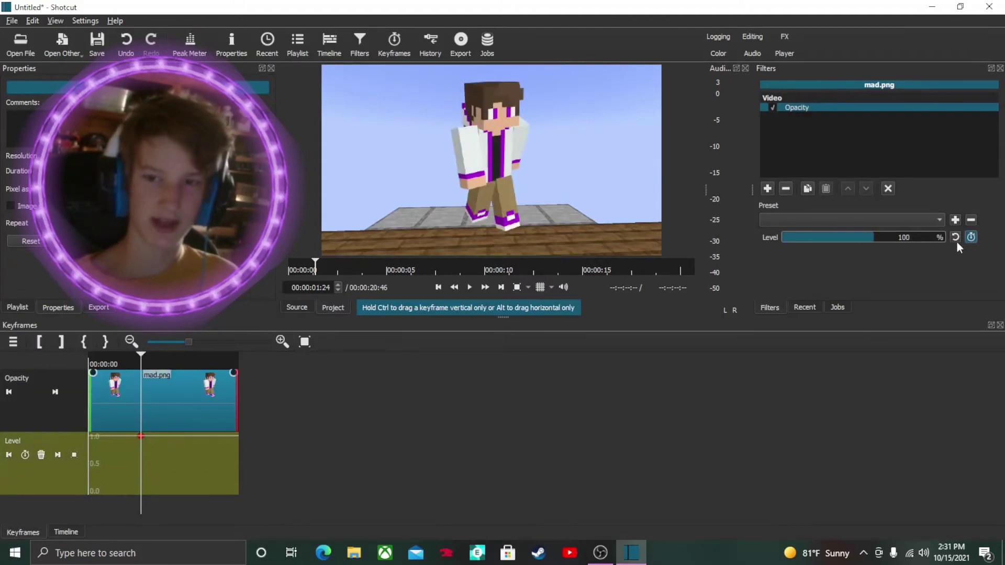
# - Keyframe mad.png's opacity level at 0% at 00:00:02:18 to create a fade-out
pyautogui.press('space')
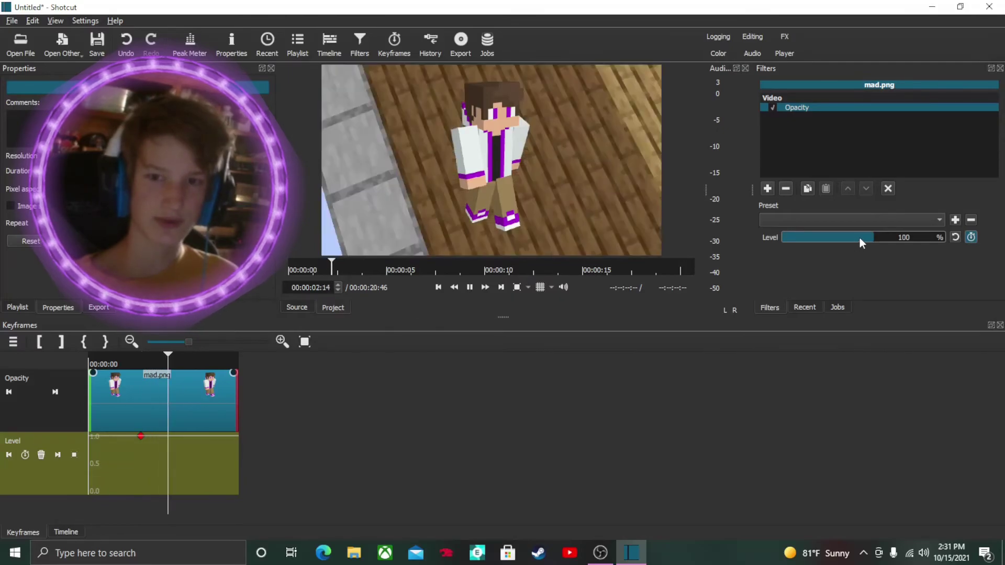
pyautogui.press('space')
pyautogui.moveTo(860, 237); pyautogui.dragTo(704, 226)
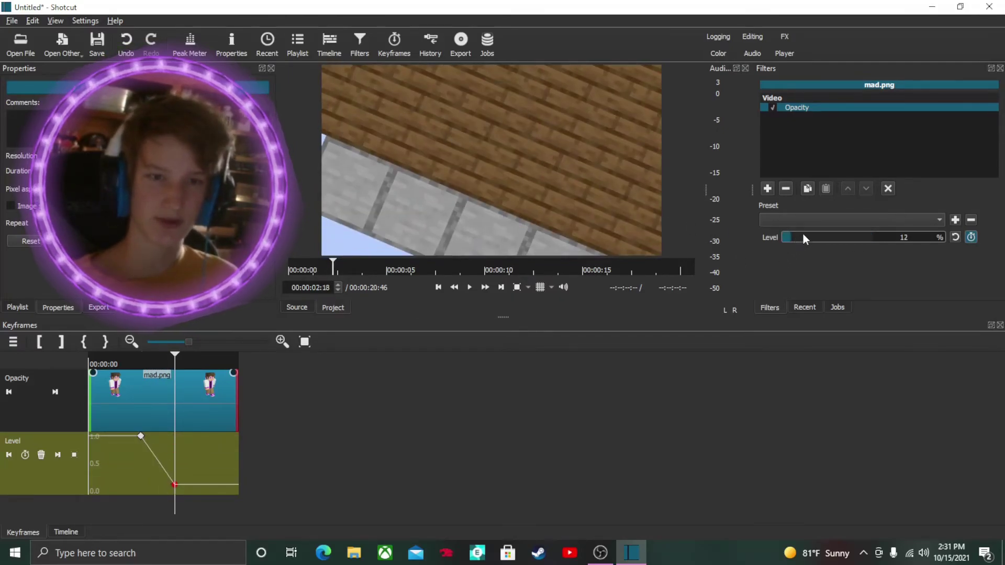
pyautogui.moveTo(805, 238); pyautogui.dragTo(754, 248)
# - Play back the fade-out and remove the Opacity filter from mad.png
pyautogui.click(136, 451)
pyautogui.press('space')
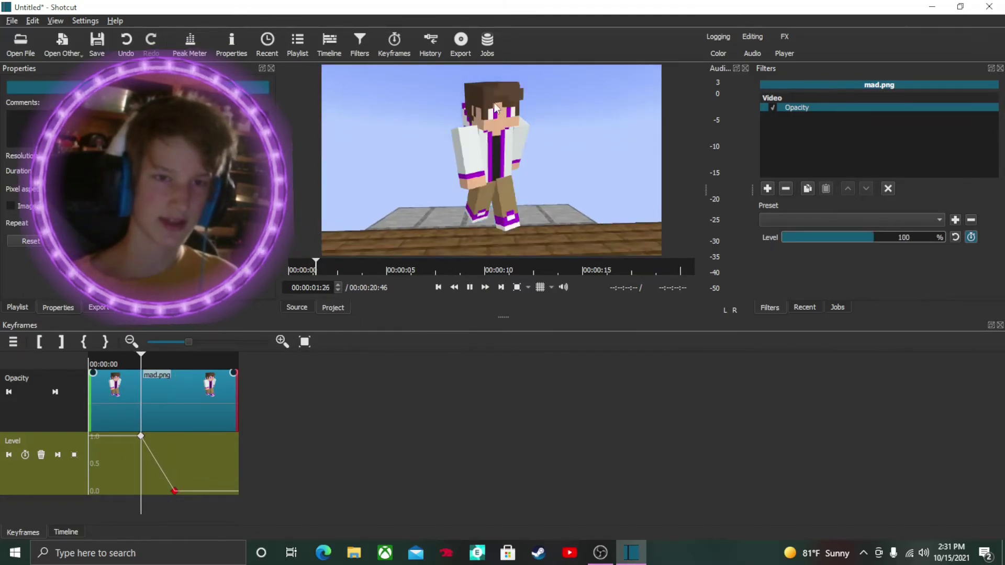
pyautogui.press('space')
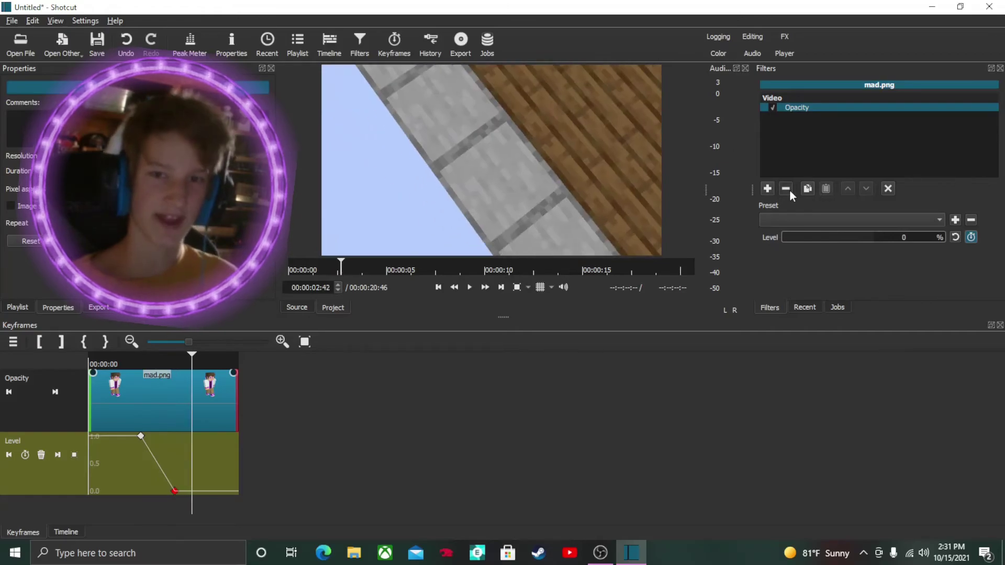
pyautogui.click(788, 189)
# - Add a Text: Simple filter with preset 1 to mad.png, paste the copied filters, and select the second text filter
pyautogui.click(770, 188)
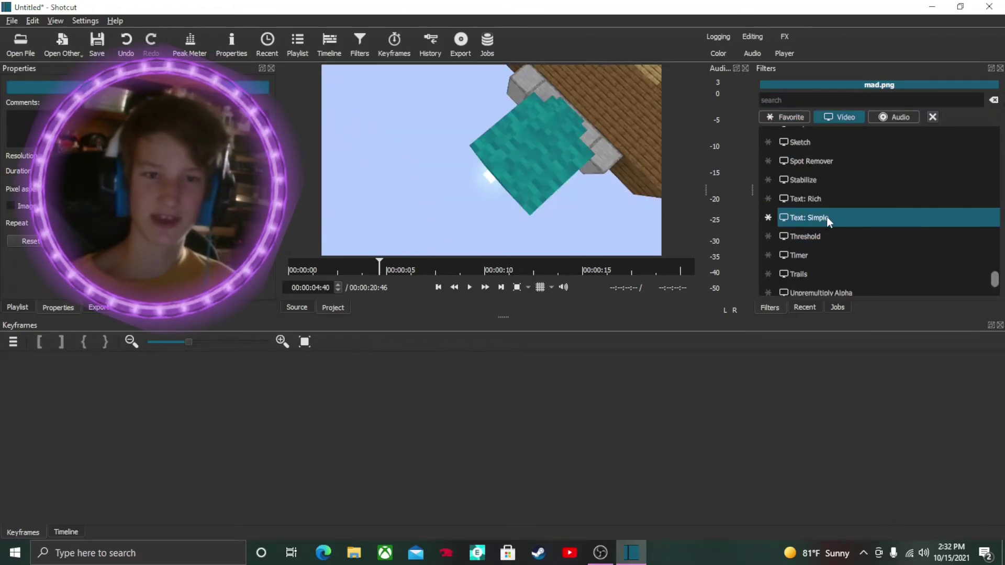
pyautogui.click(827, 217)
pyautogui.click(927, 208)
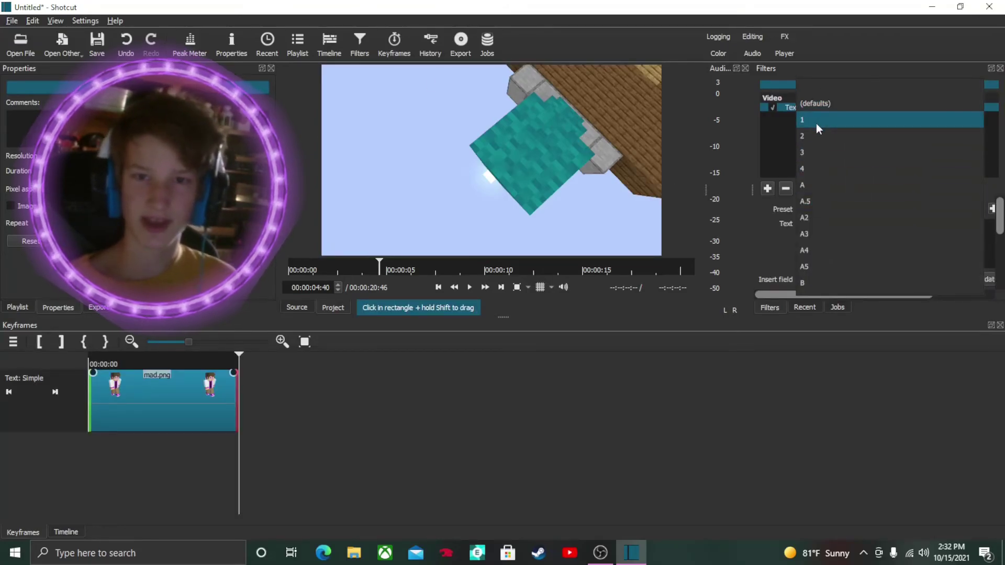
pyautogui.click(816, 123)
pyautogui.click(825, 189)
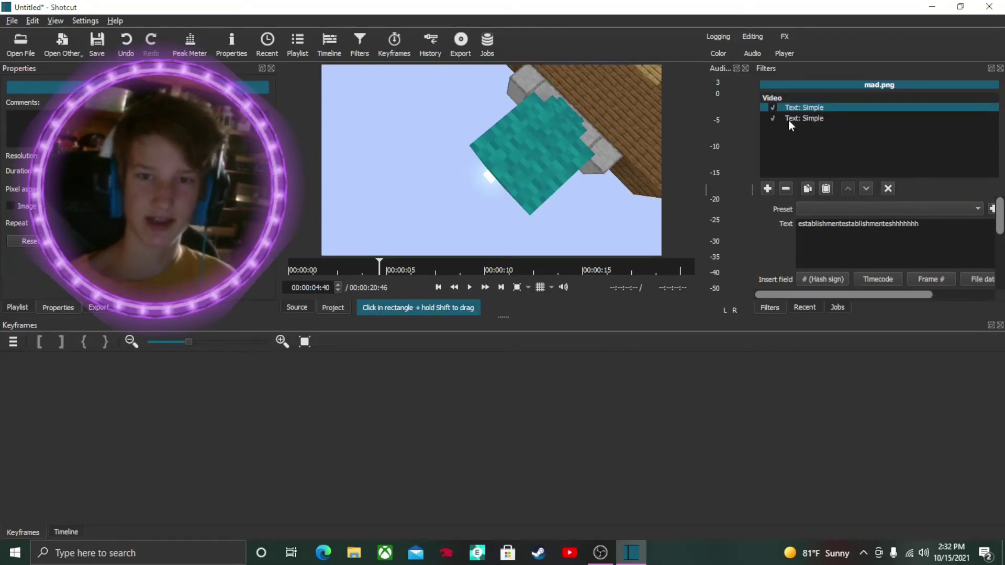
pyautogui.click(789, 118)
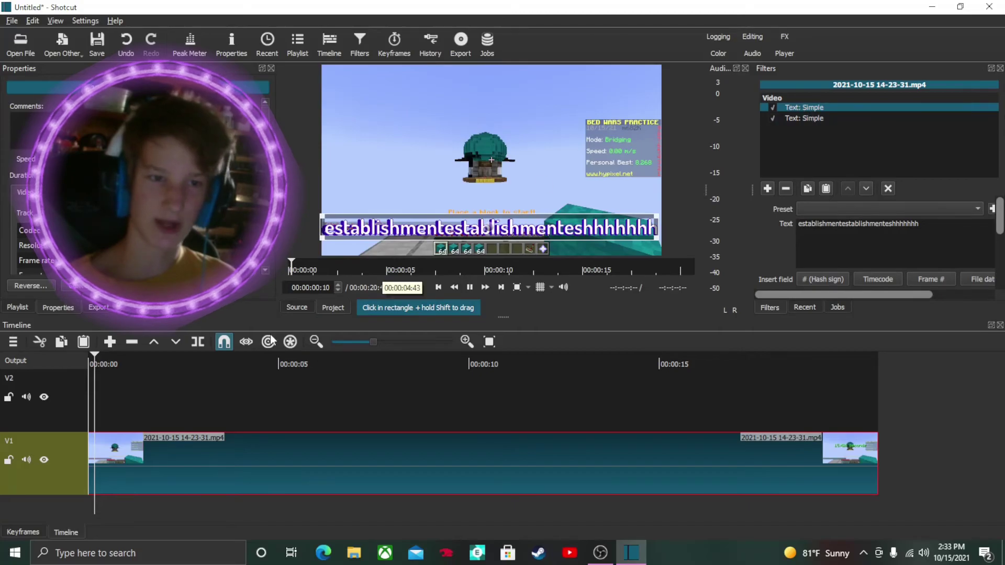
# - Play back the start of the gameplay clip to examine the animated text overlay
pyautogui.click(91, 405)
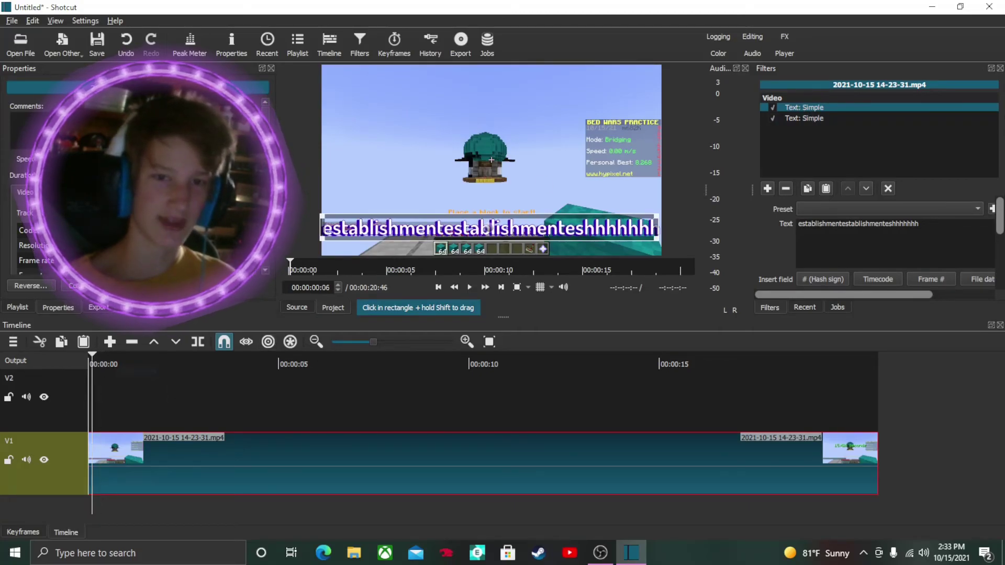
pyautogui.press('space')
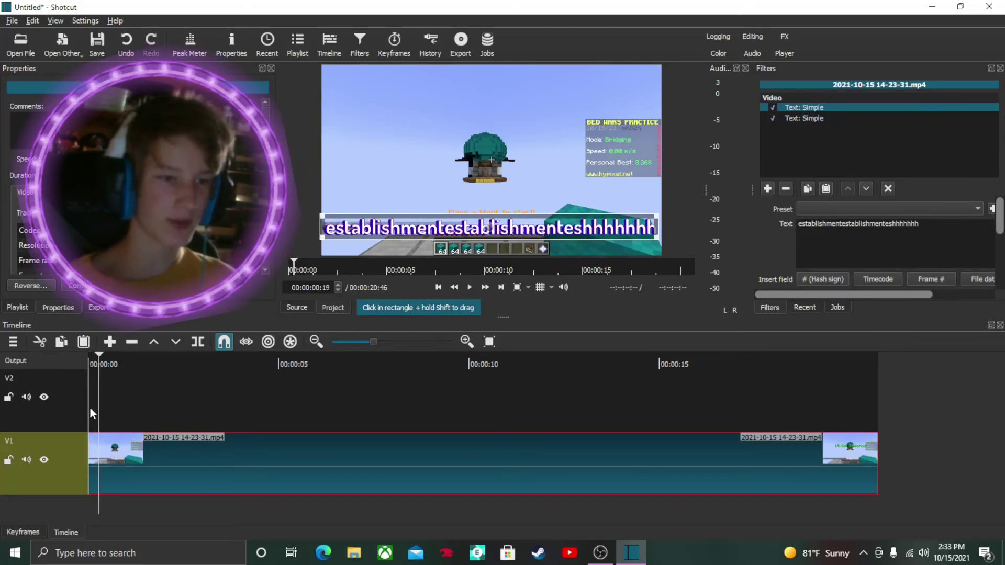
pyautogui.click(90, 408)
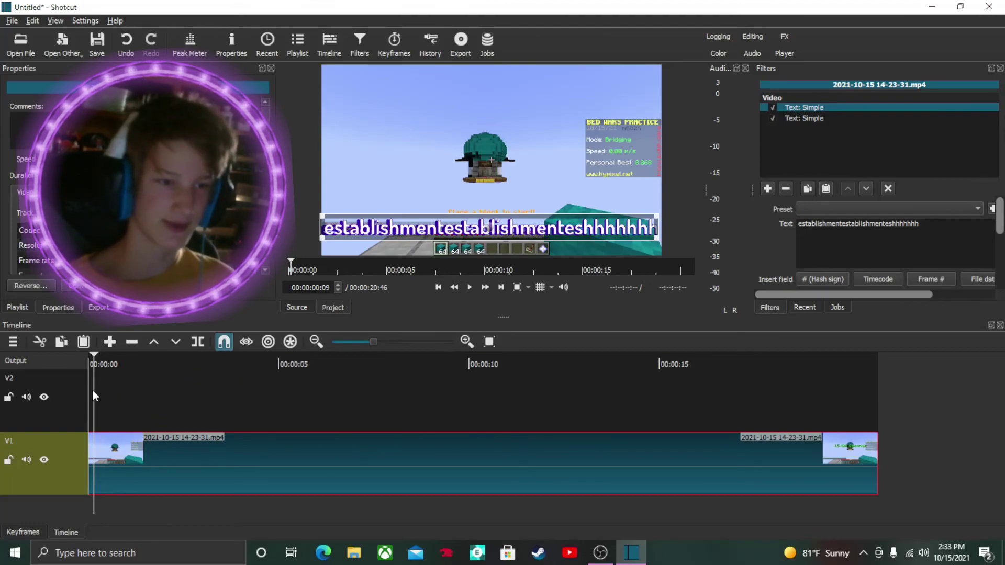